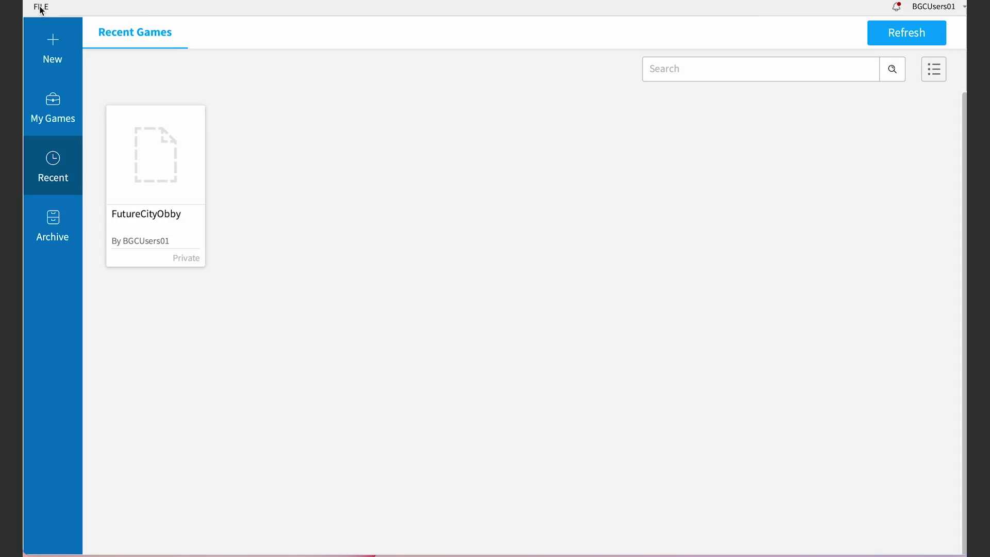
Open the FutureCityObby game from Recent Games via FILE > Open from Roblox.
{"action": "left_click", "coordinate": [40, 7]}
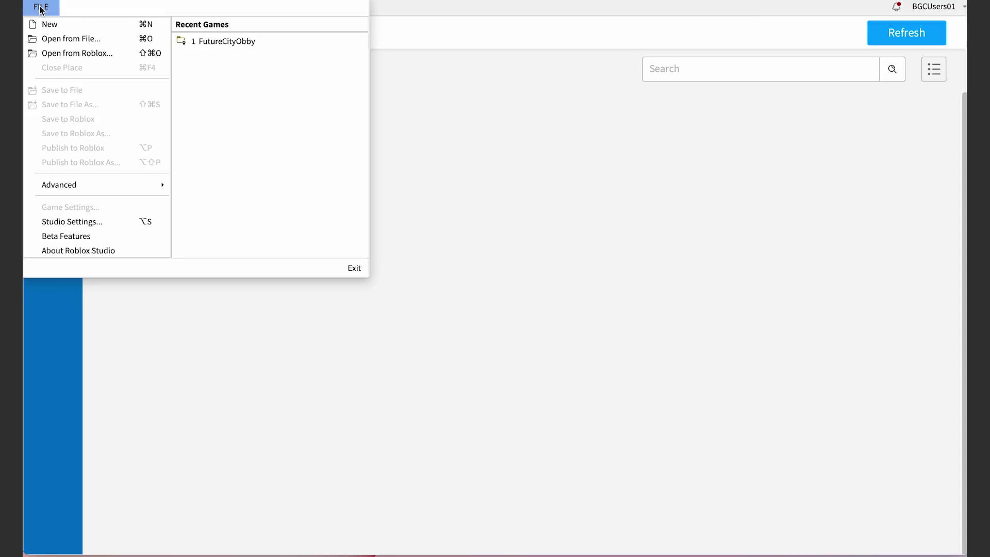
{"action": "left_click", "coordinate": [96, 57]}
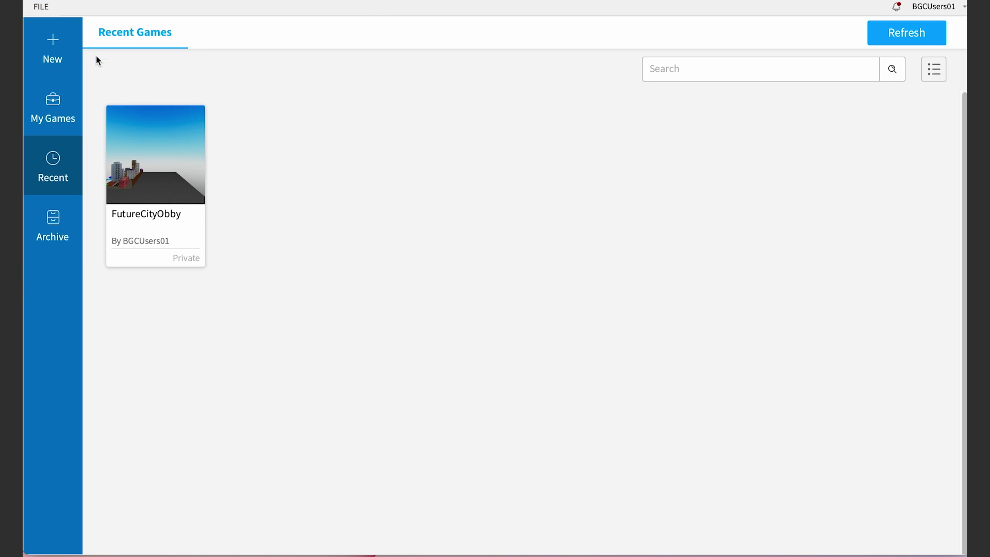
{"action": "left_click", "coordinate": [168, 199]}
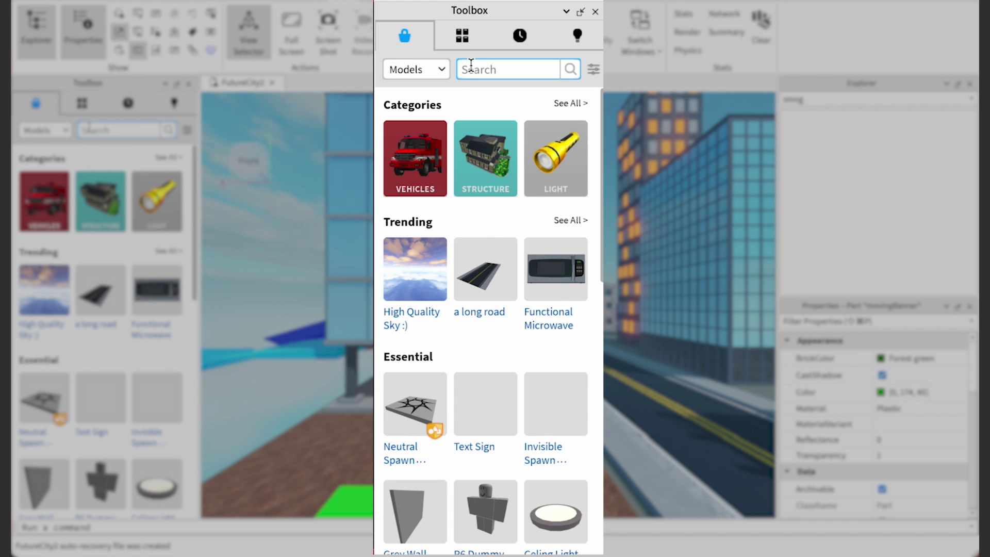
{"action": "left_click", "coordinate": [457, 36]}
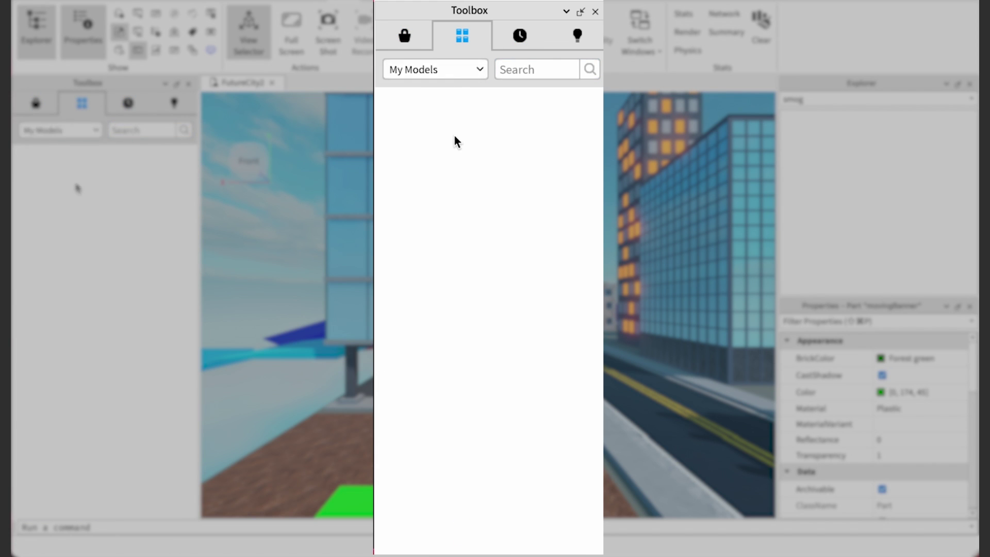
{"action": "left_click", "coordinate": [522, 36]}
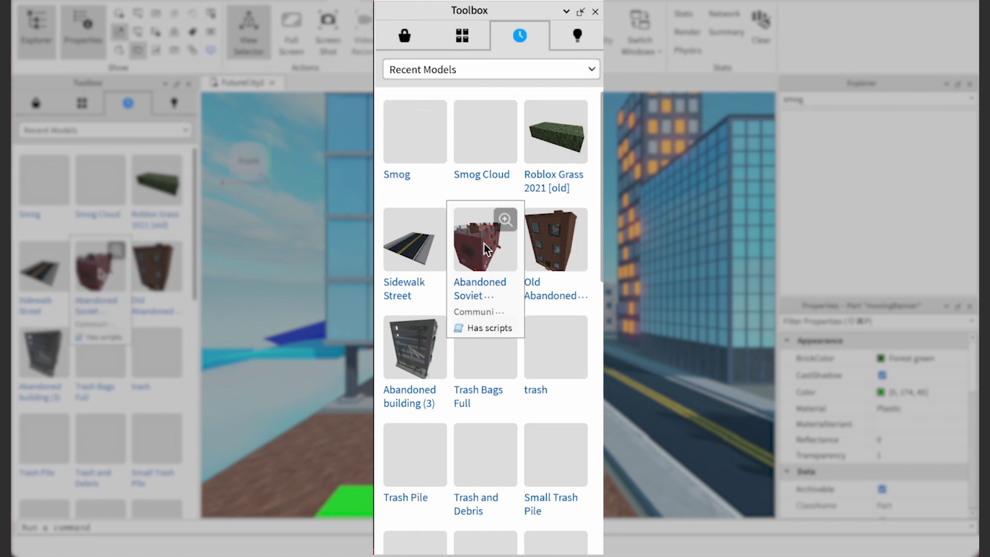
{"action": "scroll", "coordinate": [484, 244], "scroll_direction": "down", "scroll_amount": 10}
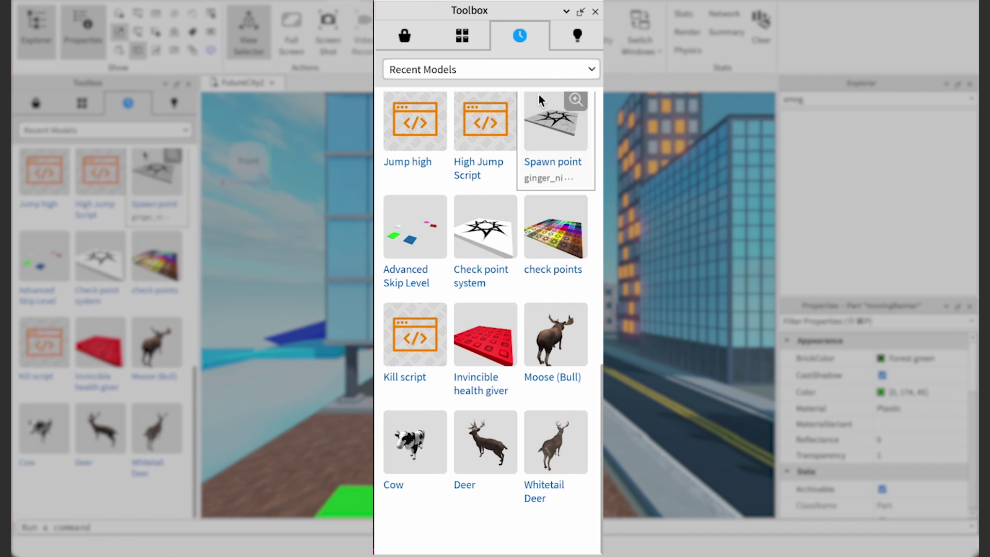
{"action": "left_click", "coordinate": [569, 38]}
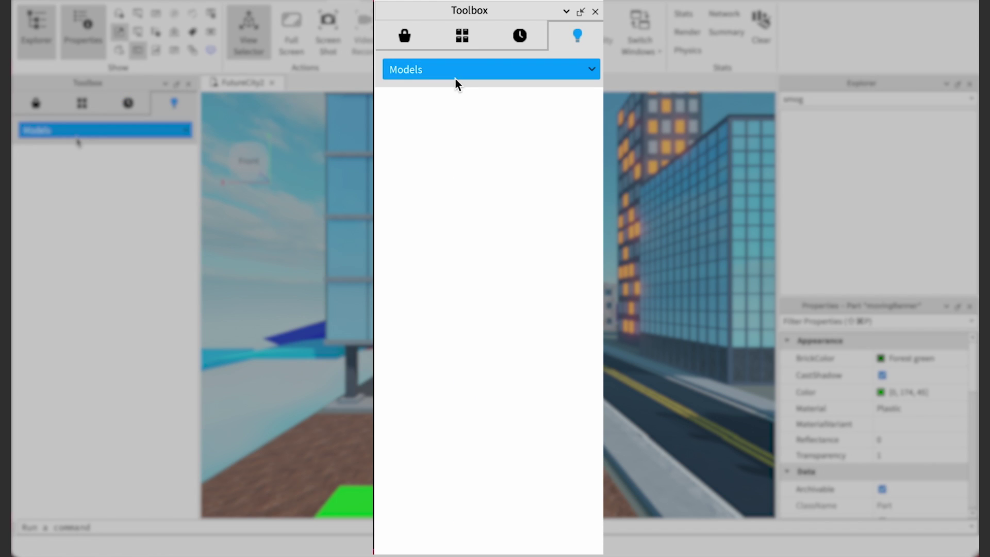
{"action": "left_click", "coordinate": [404, 41]}
{"action": "mouse_move", "coordinate": [491, 320]}
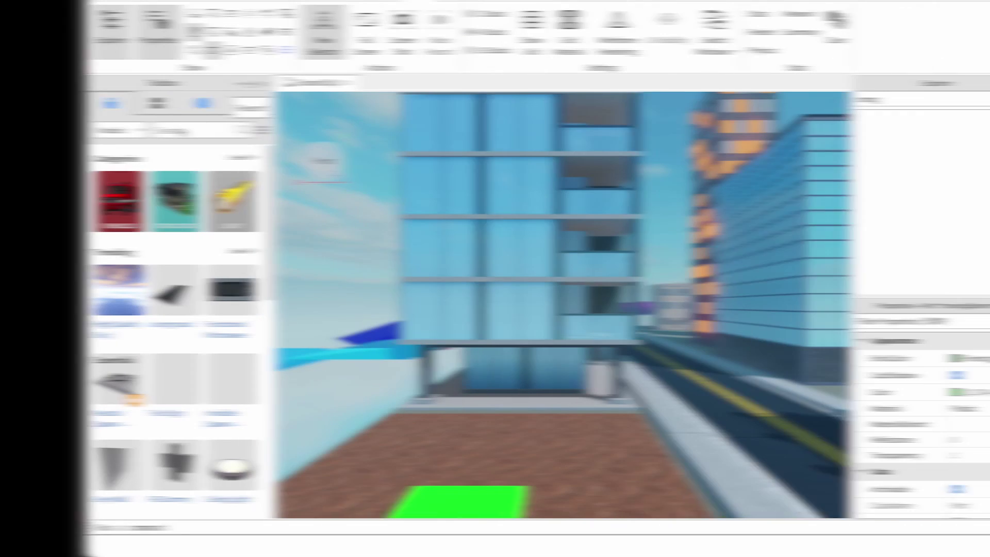
Search the Toolbox for checkpoint and drop the Checkpoint for Obby model onto the road.
{"action": "type", "text": "check"}
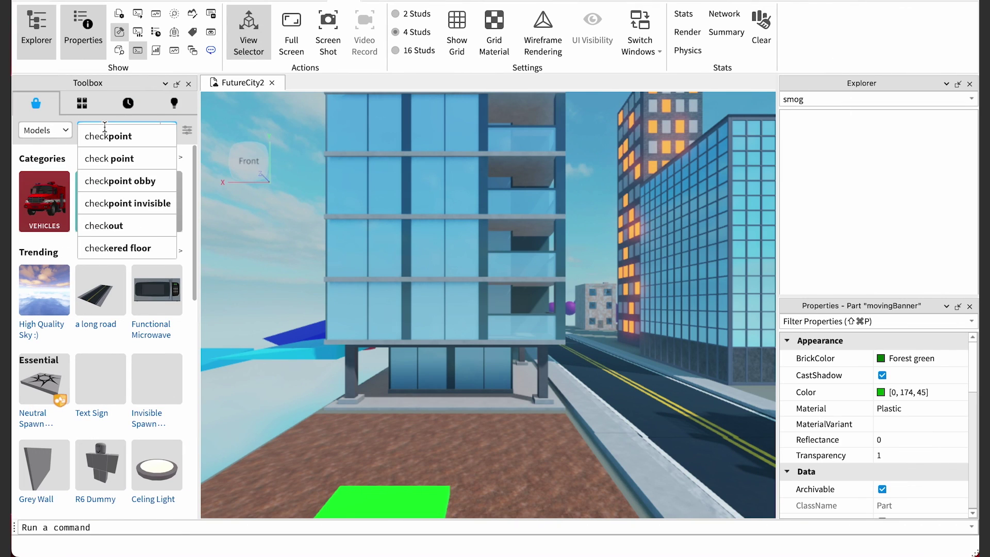
{"action": "left_click", "coordinate": [101, 139]}
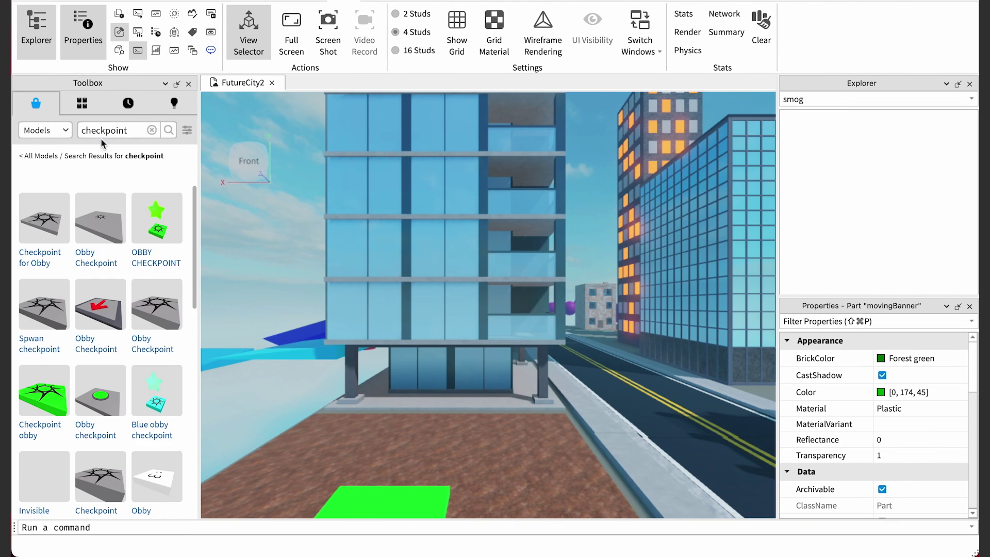
{"action": "mouse_move", "coordinate": [50, 237]}
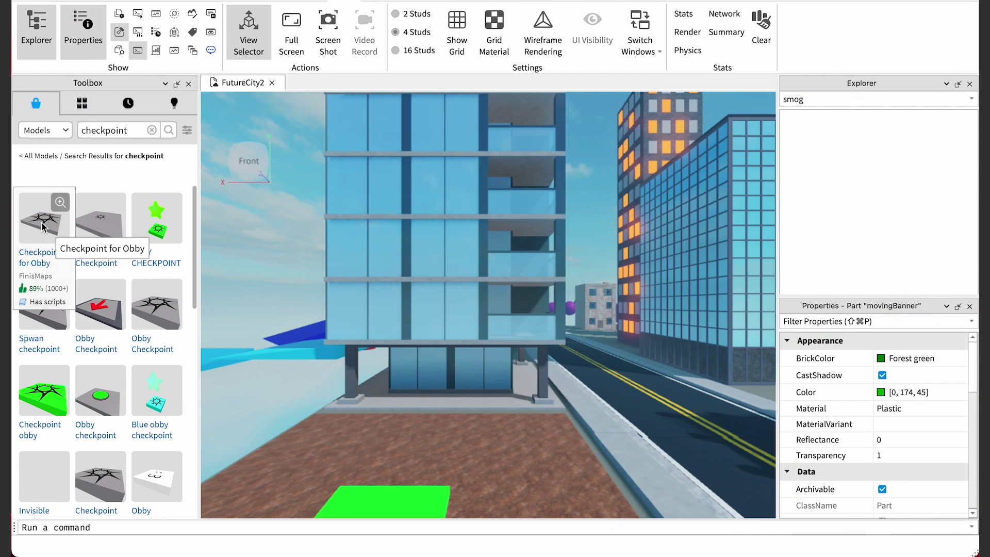
{"action": "left_click_drag", "start_coordinate": [332, 411], "coordinate": [390, 450]}
{"action": "left_click_drag", "start_coordinate": [505, 459], "coordinate": [519, 320]}
Fly the camera along the road toward the purple spheres to inspect the level.
{"action": "scroll", "coordinate": [620, 392], "scroll_direction": "up", "scroll_amount": 3}
{"action": "key", "text": "w"}
{"action": "key", "text": "d"}
{"action": "key", "text": "s"}
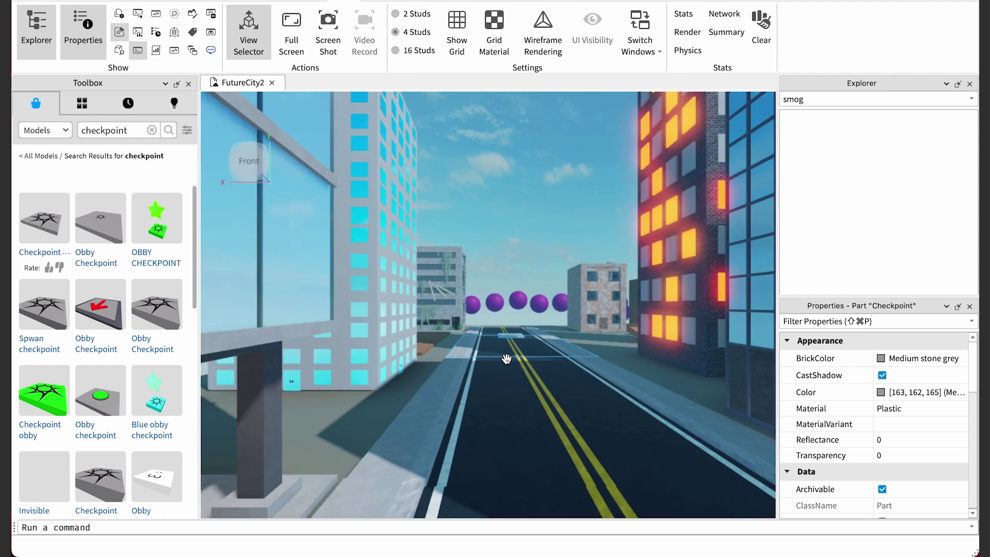
{"action": "key", "text": "a"}
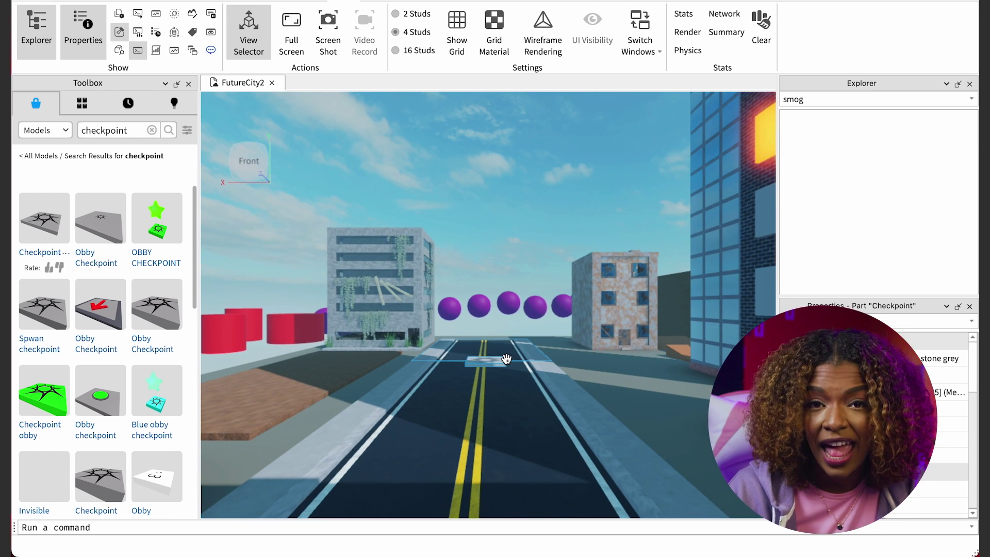
{"action": "key", "text": "s"}
{"action": "key", "text": "w"}
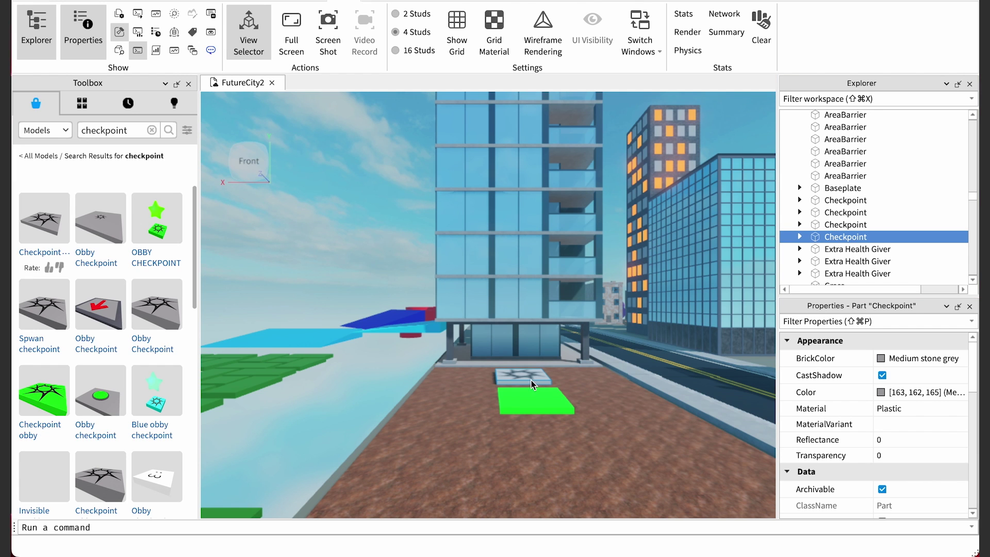
Drag the Checkpoint to rest just behind the green pad before the glass building.
{"action": "left_click_drag", "start_coordinate": [531, 379], "coordinate": [526, 375]}
{"action": "left_click_drag", "start_coordinate": [523, 381], "coordinate": [545, 452]}
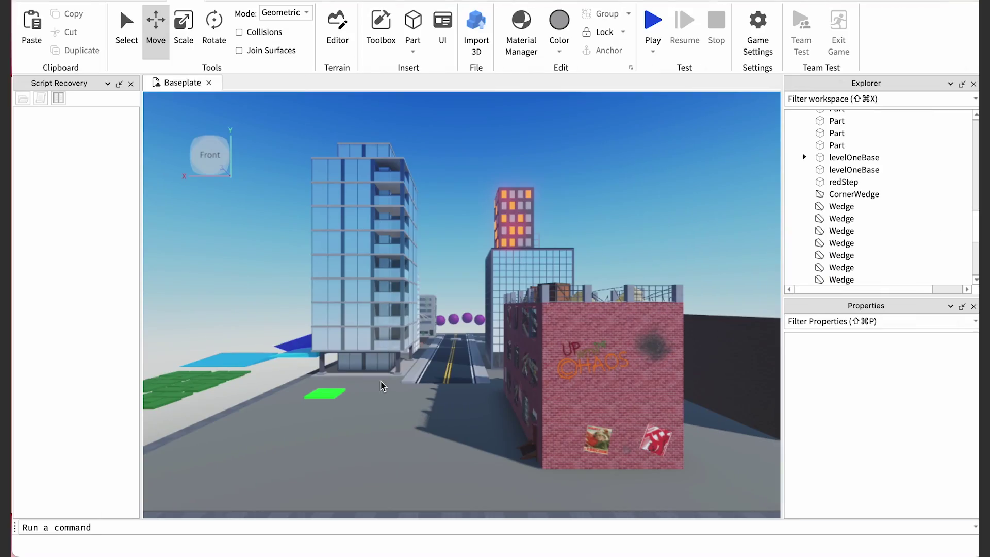
Select the levelOneBase ground platform and shift the view along it.
{"action": "left_click", "coordinate": [406, 468]}
{"action": "key", "text": "super+d"}
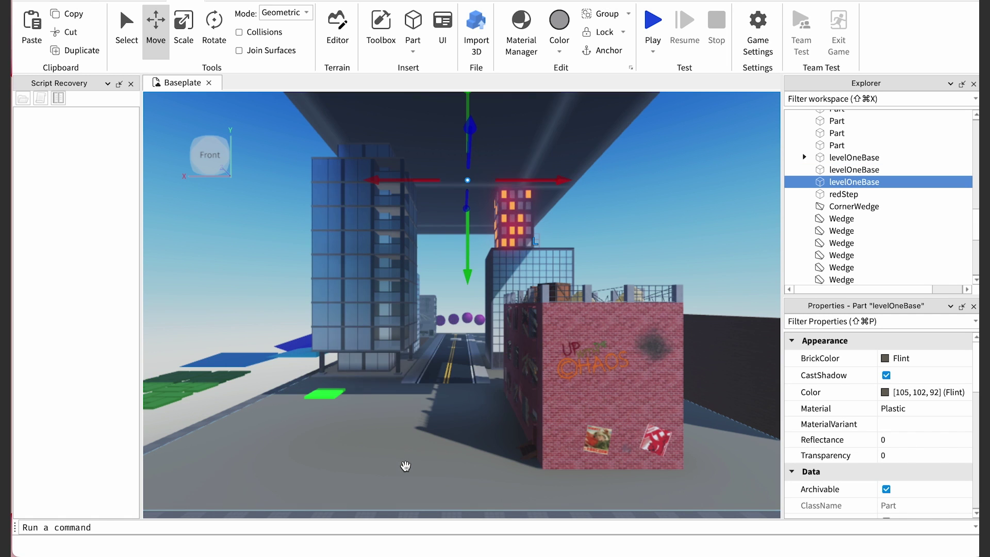
{"action": "key", "text": "d"}
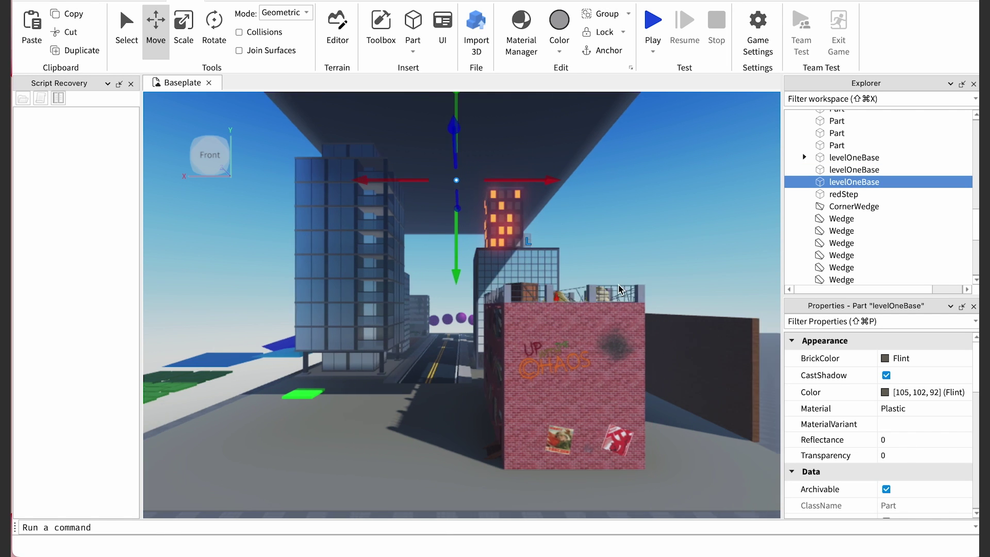
{"action": "key", "text": "d"}
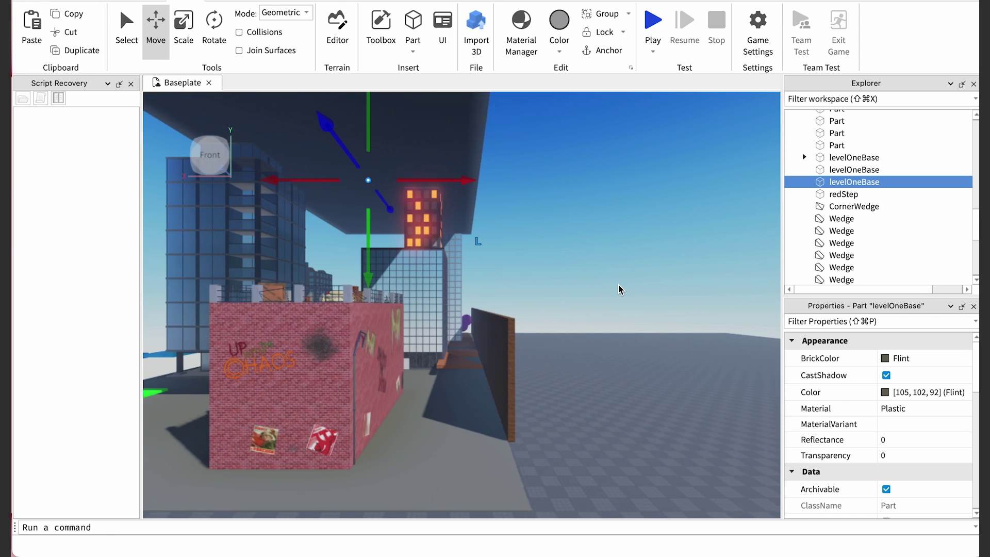
{"action": "key", "text": "e"}
{"action": "key", "text": "e"}
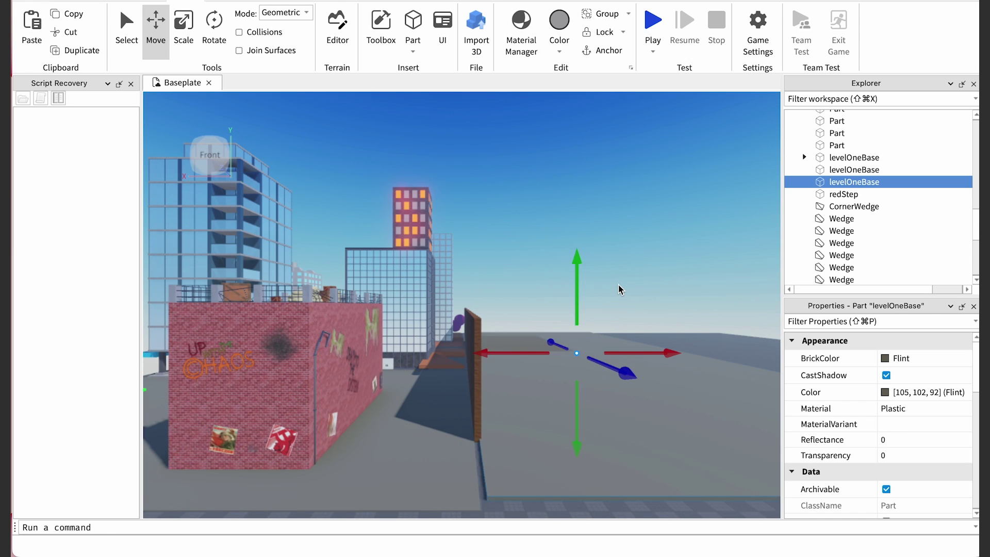
{"action": "key", "text": "ctrl+z"}
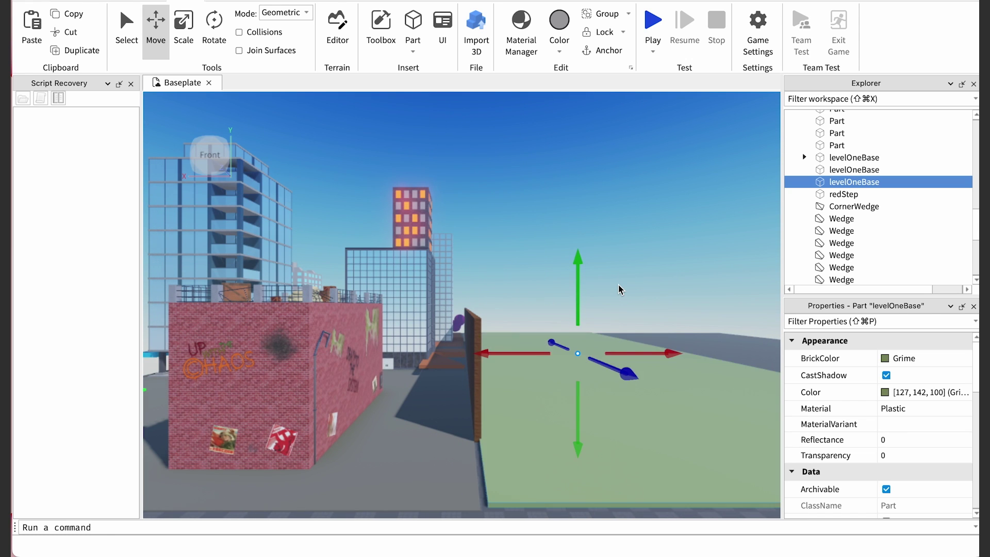
{"action": "key", "text": "d"}
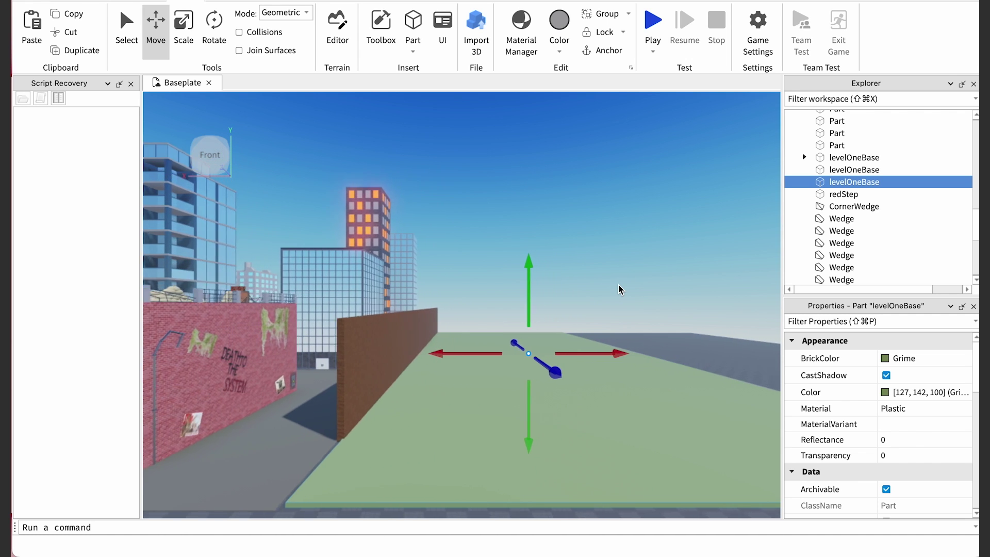
Set levelOneBase's BrickColor to Grime green and bring up the Material Manager.
{"action": "left_click", "coordinate": [888, 358]}
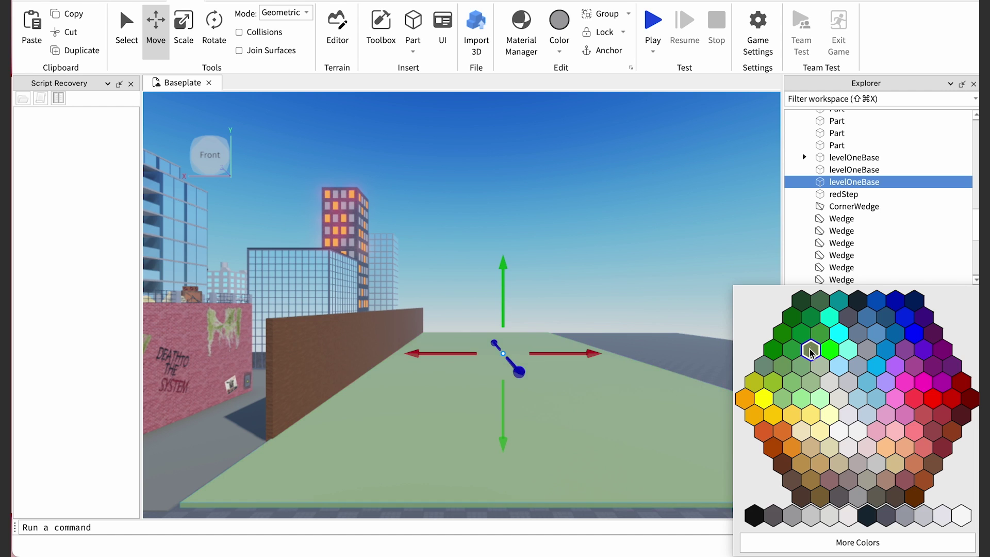
{"action": "left_click", "coordinate": [812, 351]}
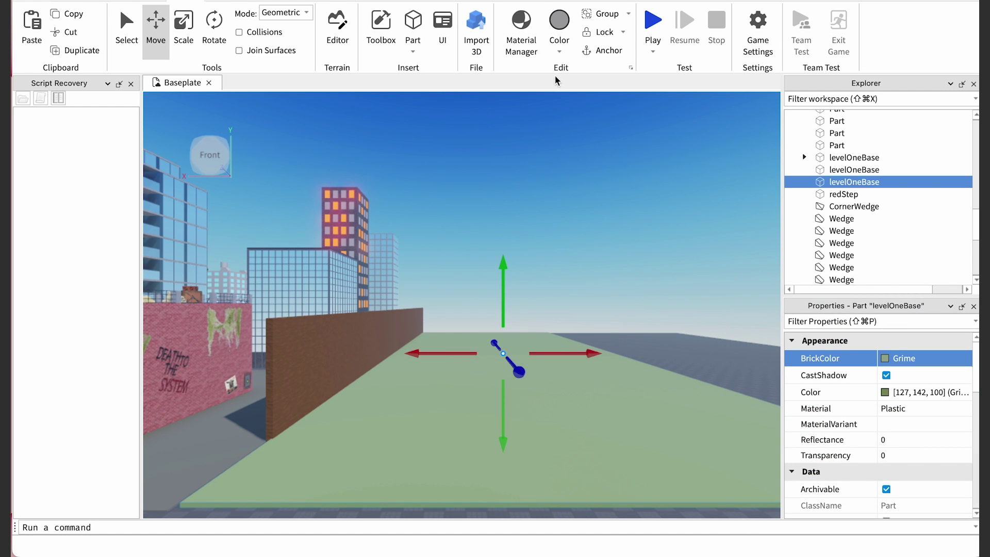
{"action": "left_click", "coordinate": [522, 31]}
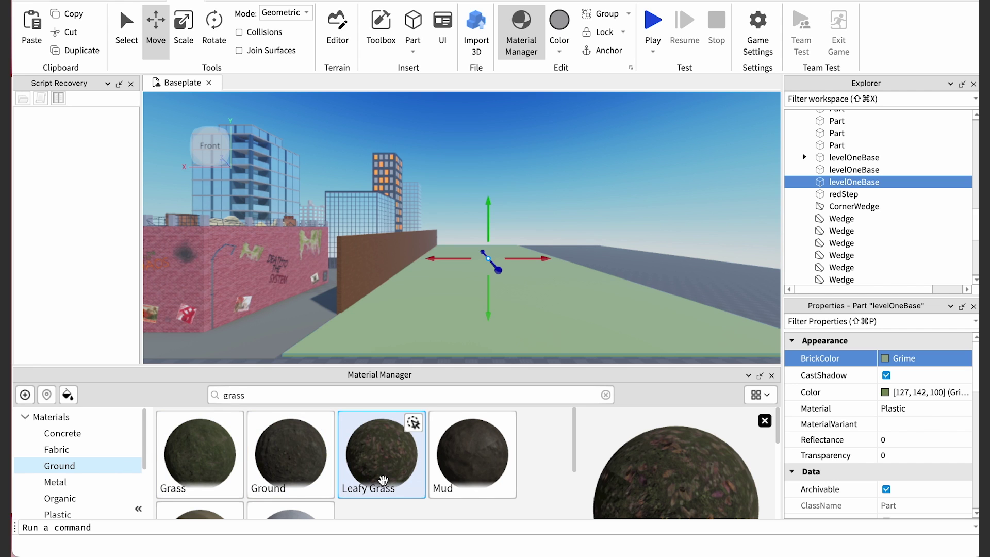
Apply the Leafy Grass material to the levelOneBase floor.
{"action": "left_click", "coordinate": [416, 422]}
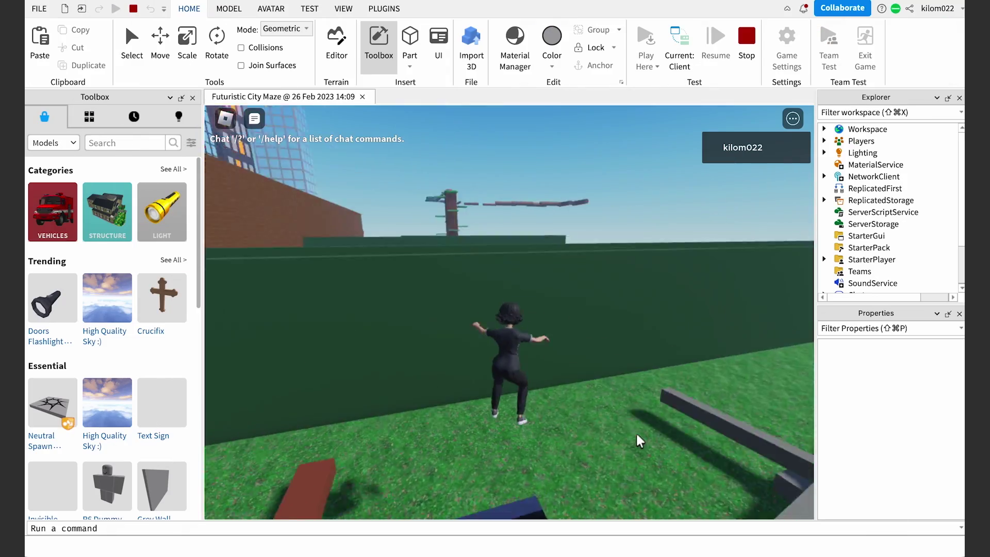
Play-test the obby, running the avatar past the green wall, up the walkway and over the plank.
{"action": "key", "text": "w"}
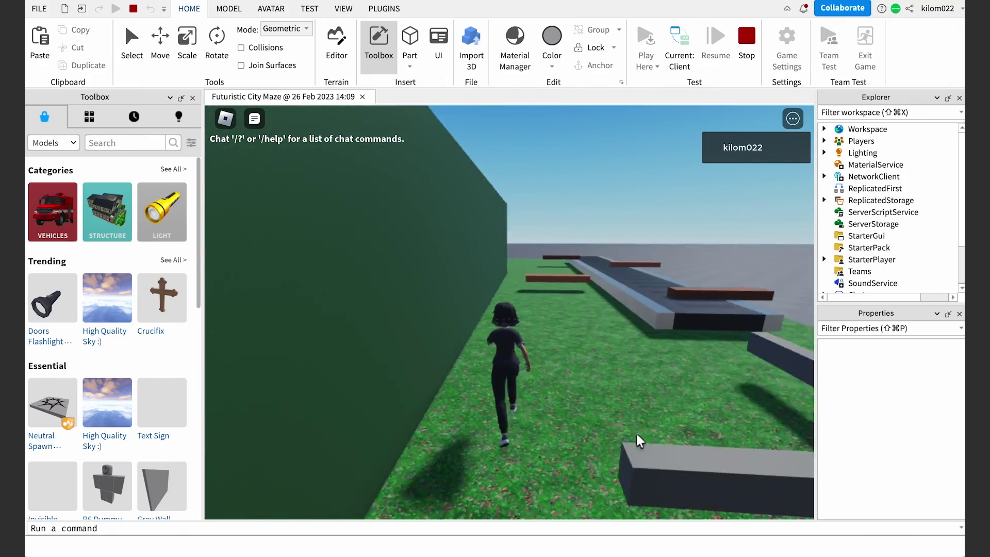
{"action": "key", "text": "Left"}
{"action": "key", "text": "space"}
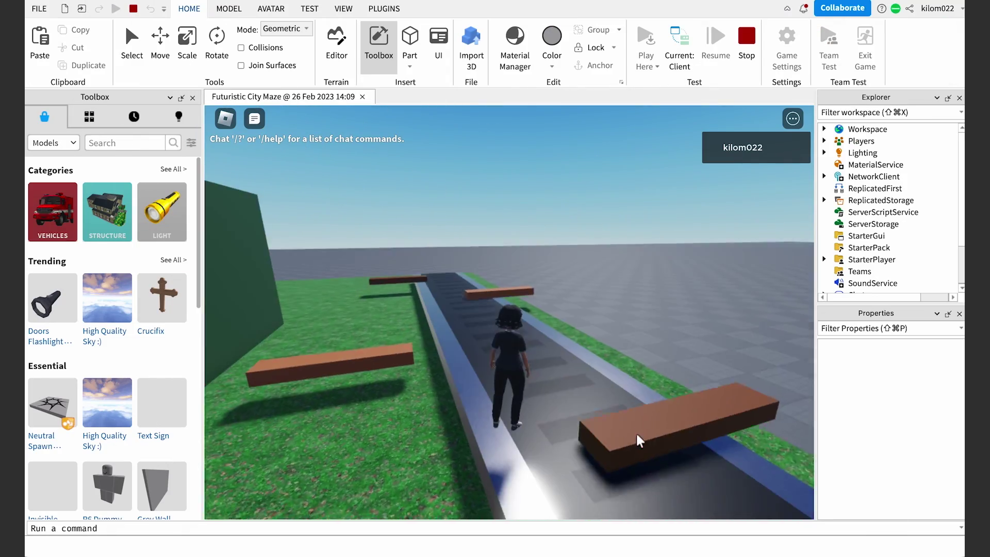
{"action": "key", "text": "w"}
{"action": "key", "text": "w"}
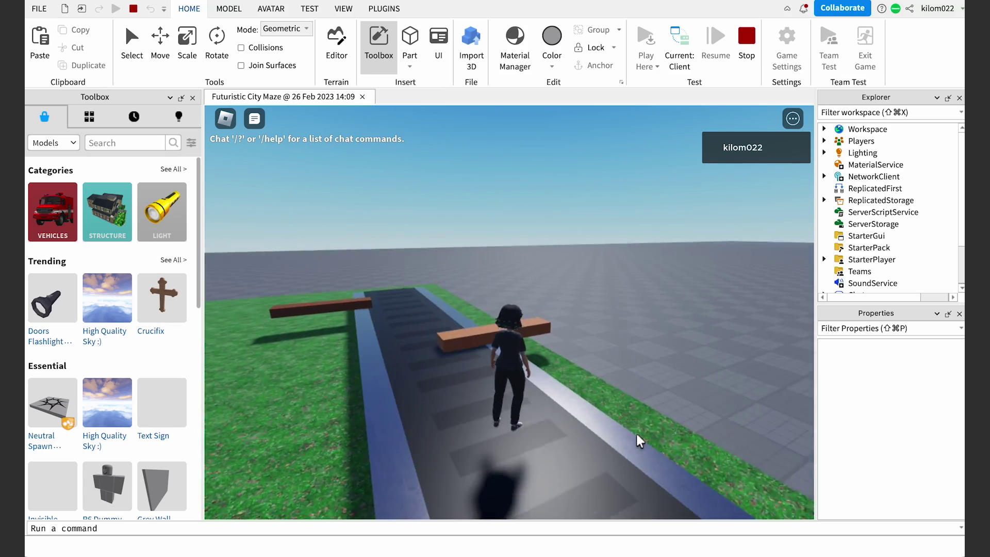
{"action": "key", "text": "w"}
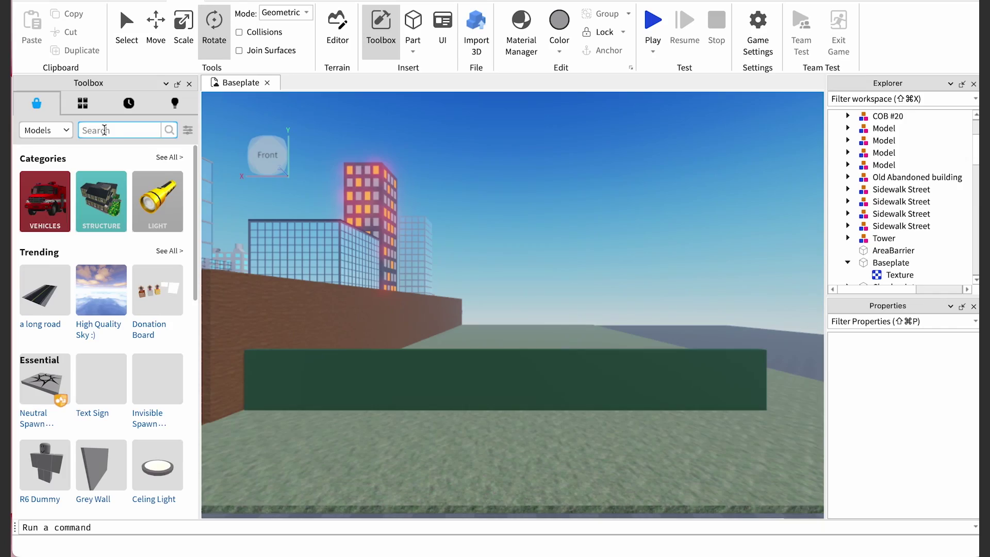
Search 'conveyor belt', place the Conveyor Belt on the grass and rotate it to 0, 90, 0.
{"action": "type", "text": "conveyor belt"}
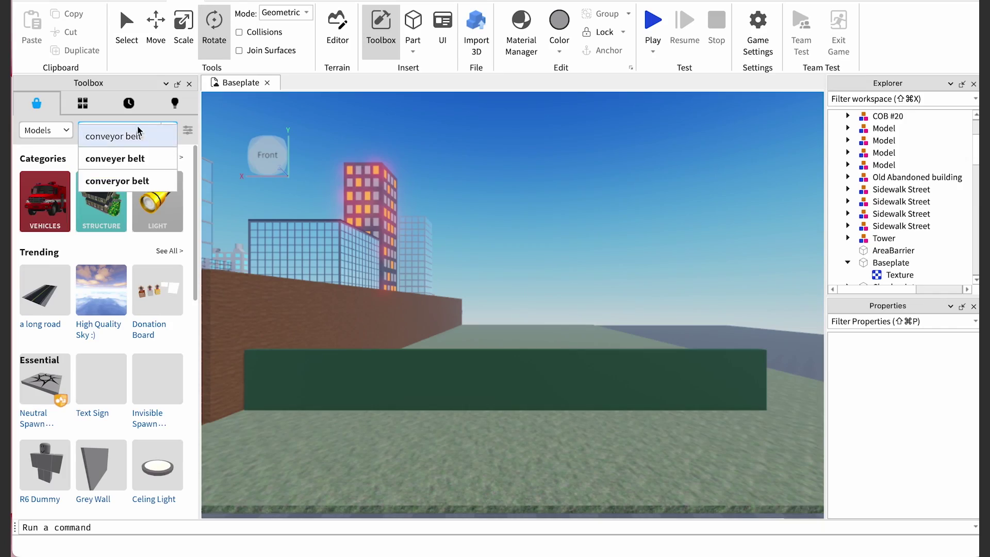
{"action": "key", "text": "Return"}
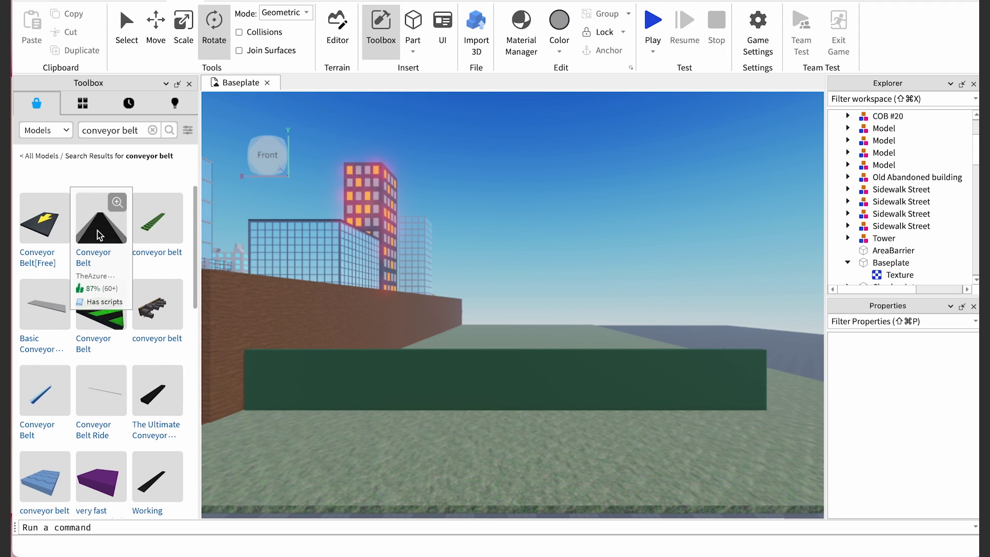
{"action": "left_click_drag", "start_coordinate": [100, 235], "coordinate": [446, 440]}
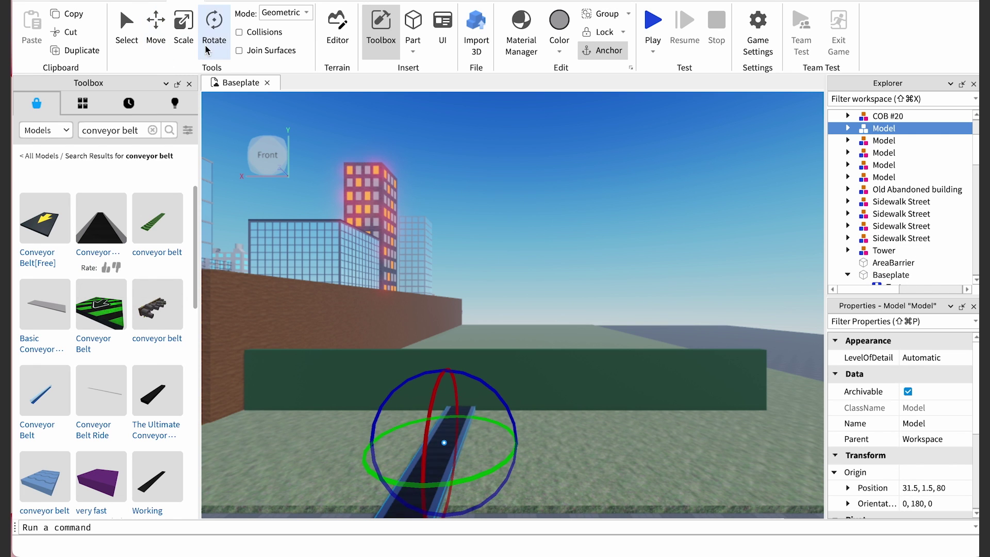
{"action": "left_click_drag", "start_coordinate": [484, 474], "coordinate": [397, 451]}
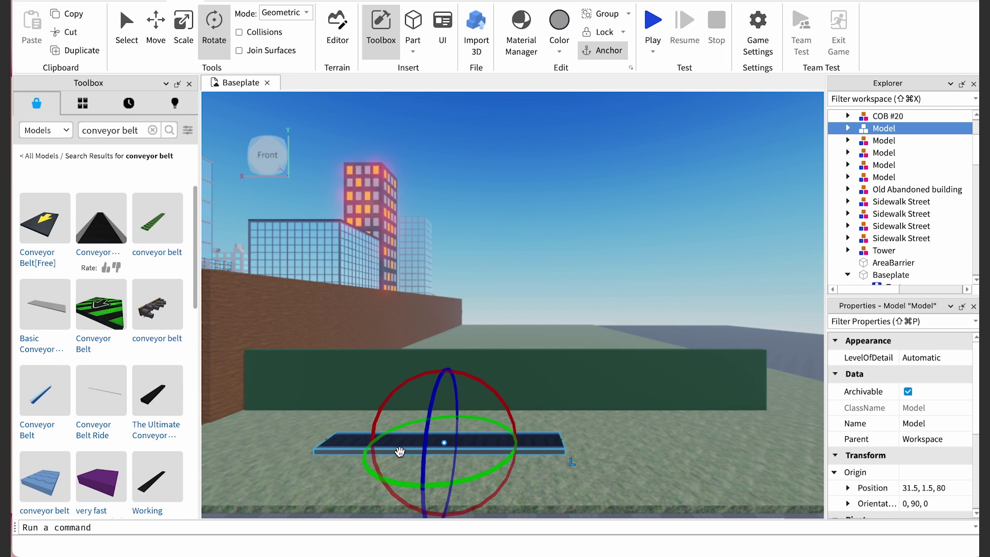
{"action": "left_click", "coordinate": [111, 133]}
Search 'reset', place the red Reset block beside the conveyor's end and rotate it.
{"action": "triple_click", "coordinate": [112, 133]}
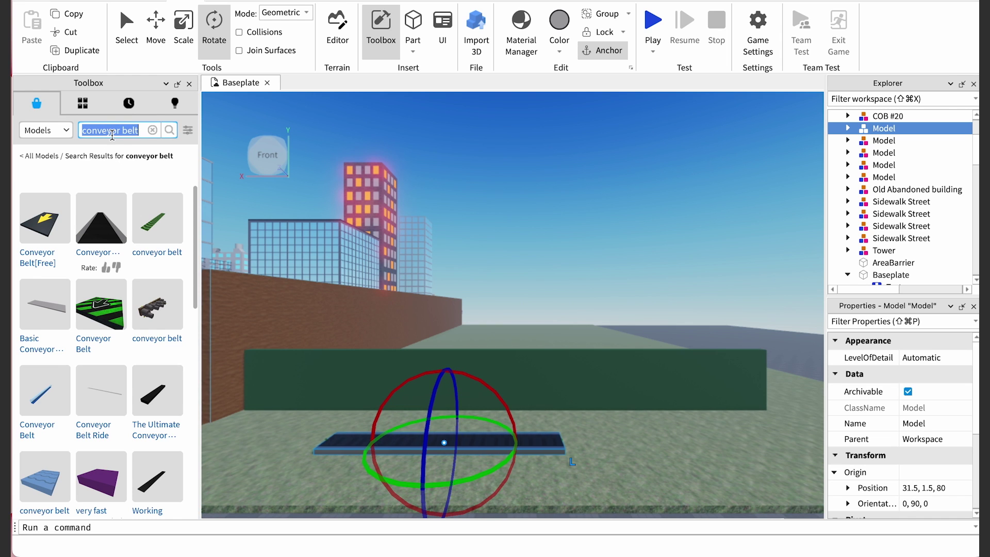
{"action": "type", "text": "reset"}
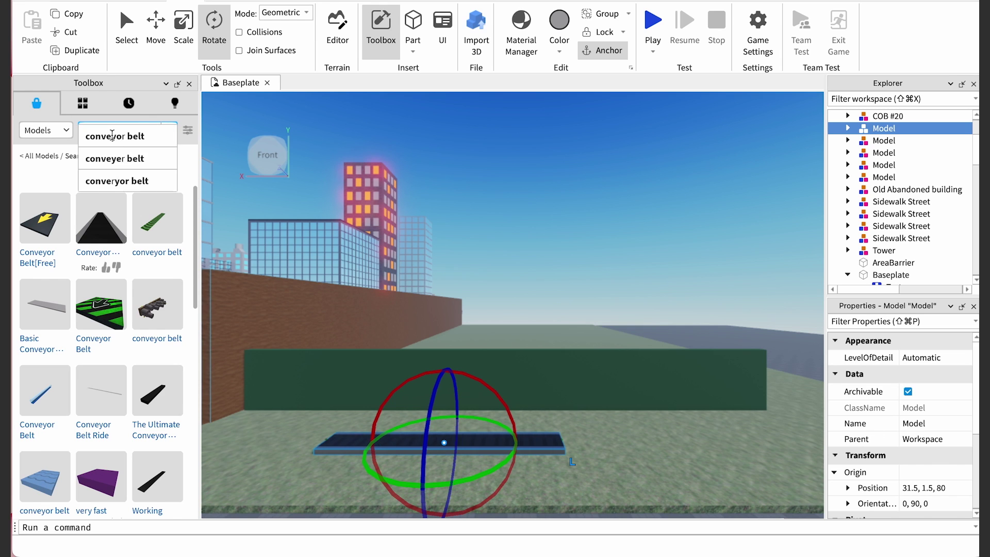
{"action": "key", "text": "Return"}
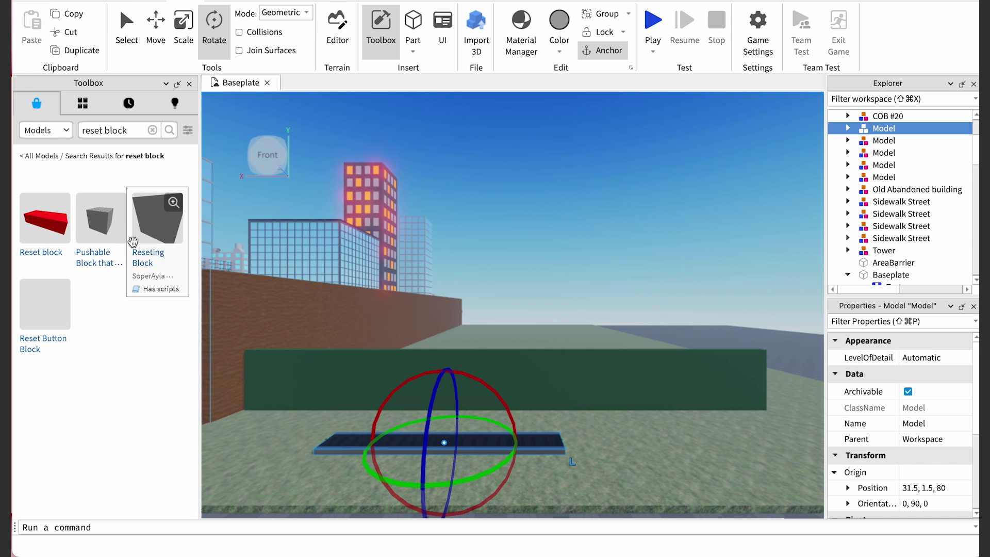
{"action": "left_click_drag", "start_coordinate": [45, 219], "coordinate": [237, 276]}
{"action": "left_click_drag", "start_coordinate": [479, 411], "coordinate": [615, 439]}
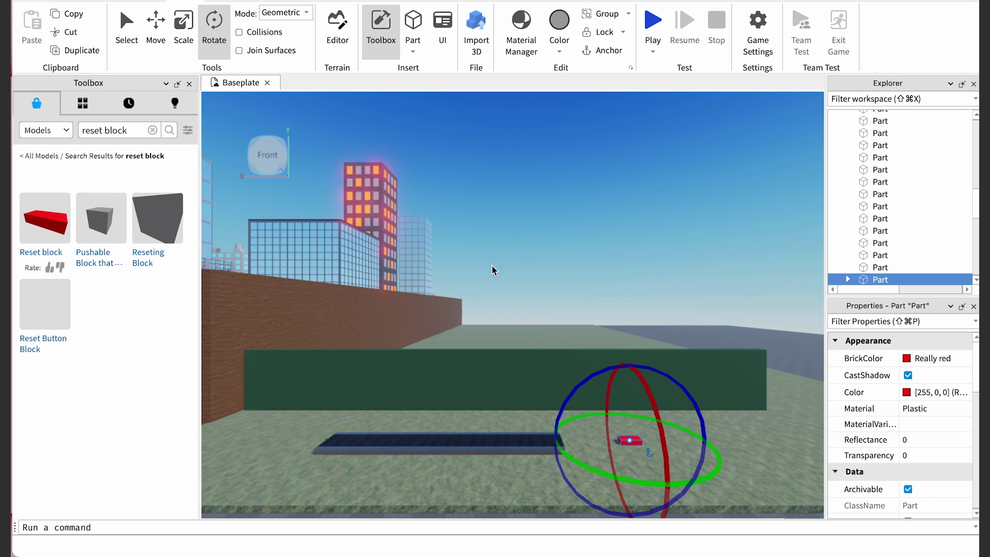
{"action": "left_click_drag", "start_coordinate": [677, 489], "coordinate": [606, 470]}
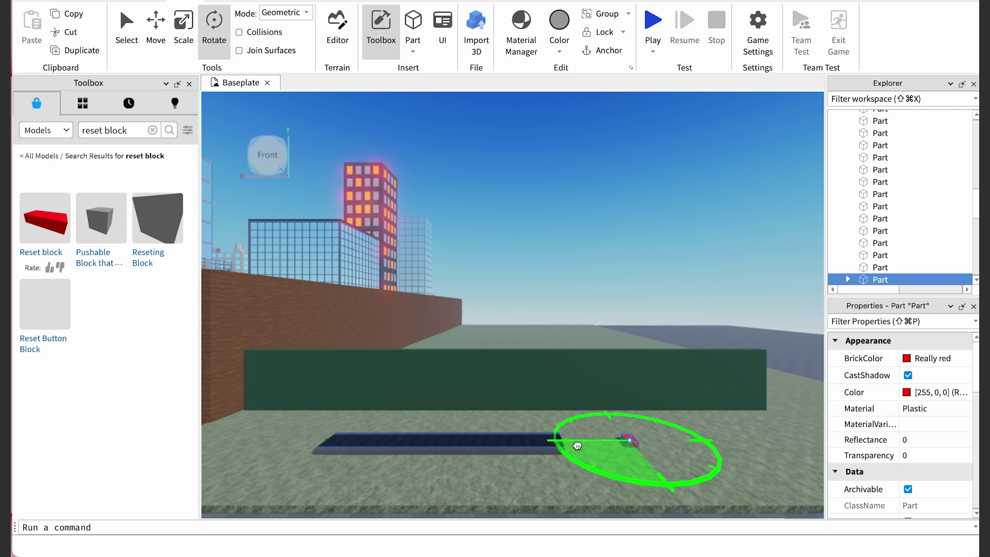